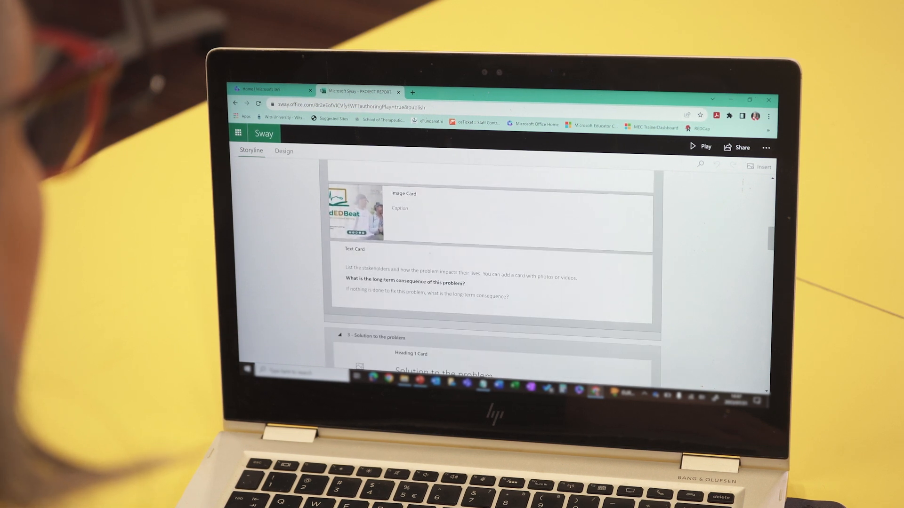
scroll(451, 324, down, 2)
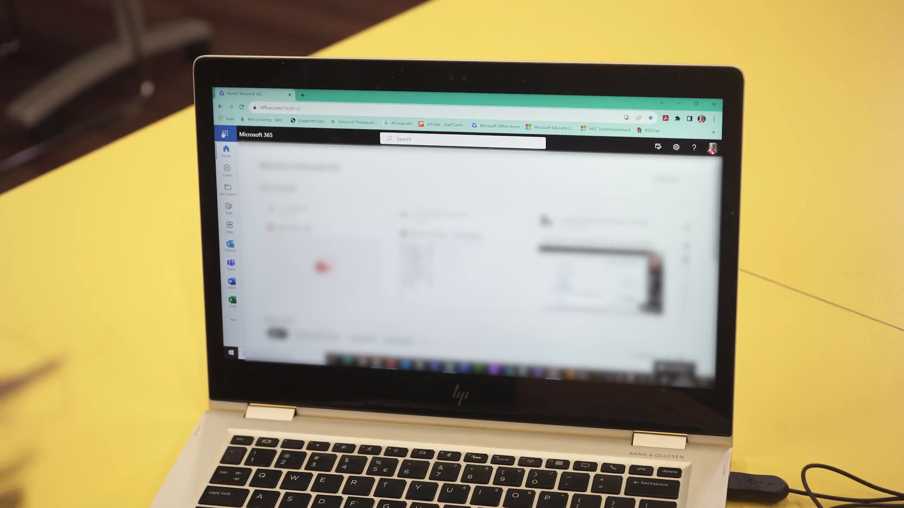
- Open Sway from Microsoft 365 and start a new Sway from the Word document "Project Template" in the BlendED Beat folder
click(224, 134)
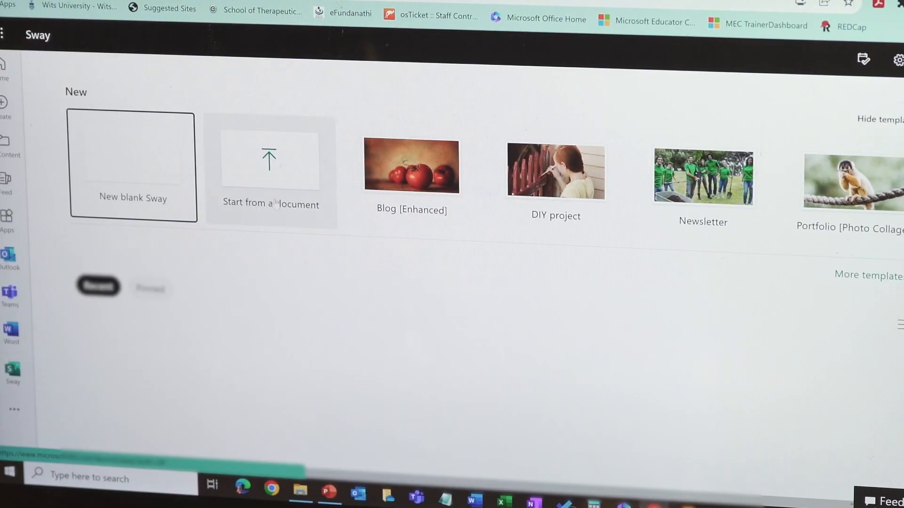
click(268, 176)
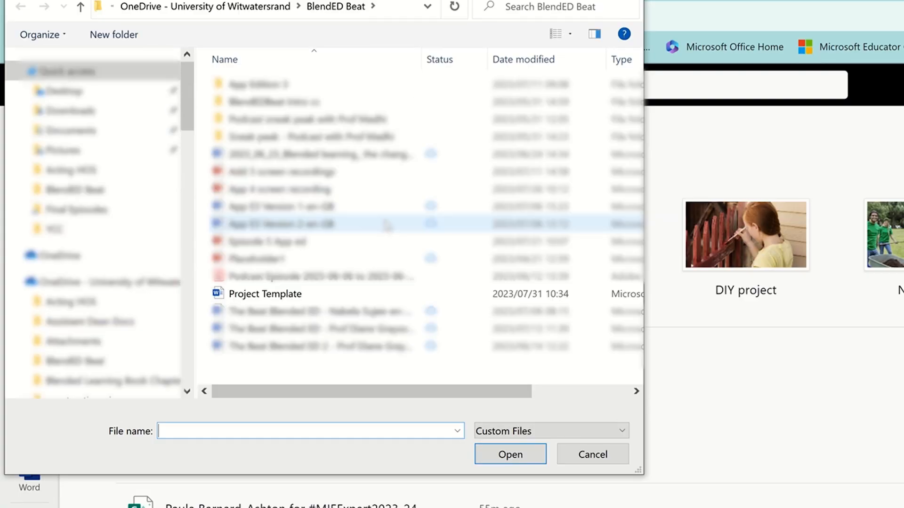
click(263, 294)
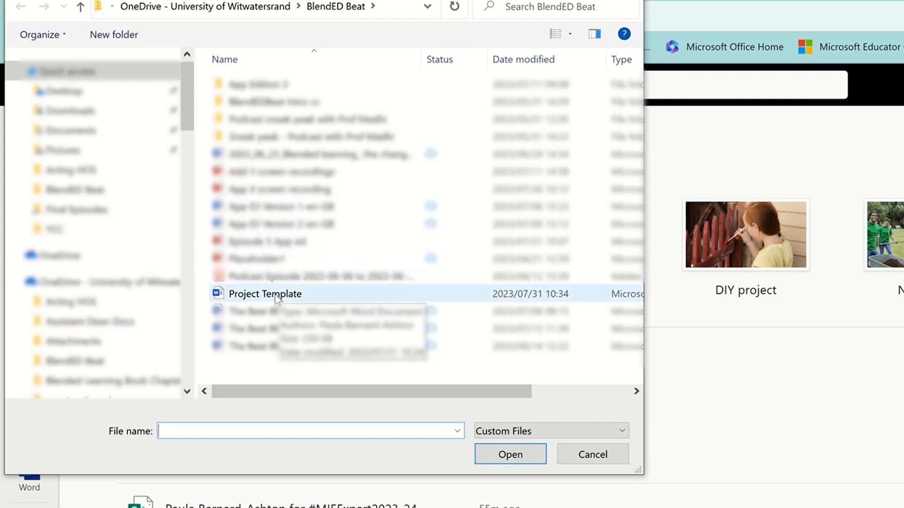
click(511, 459)
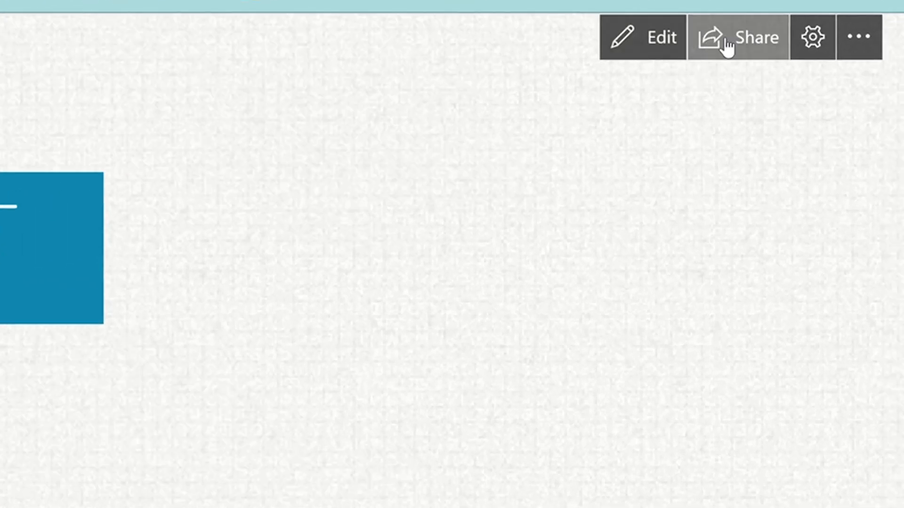
- Switch the imported Sway to editing and review its storyline cards from the problem section up to the title card
click(654, 40)
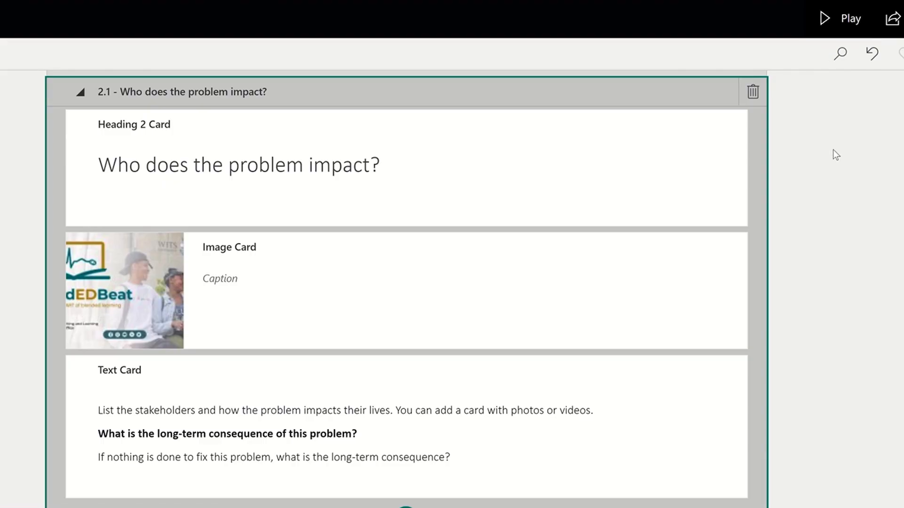
scroll(749, 233, up, 8)
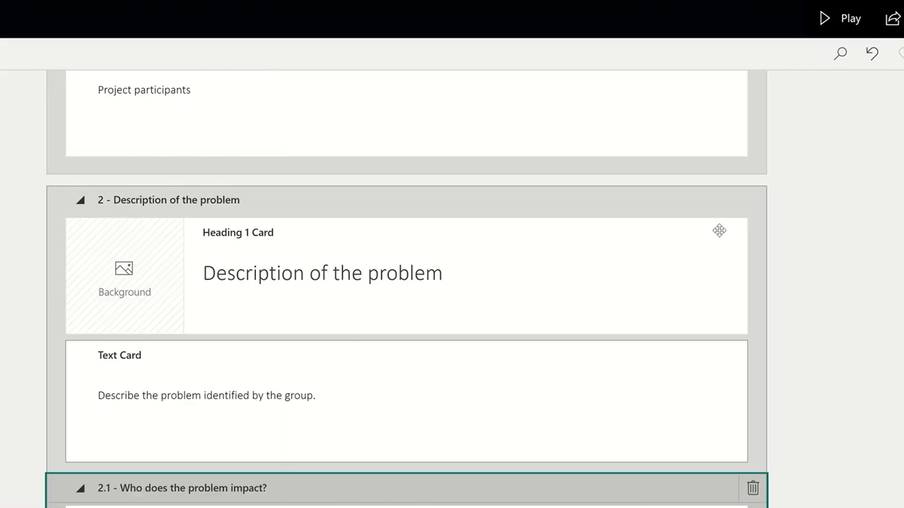
scroll(720, 230, up, 6)
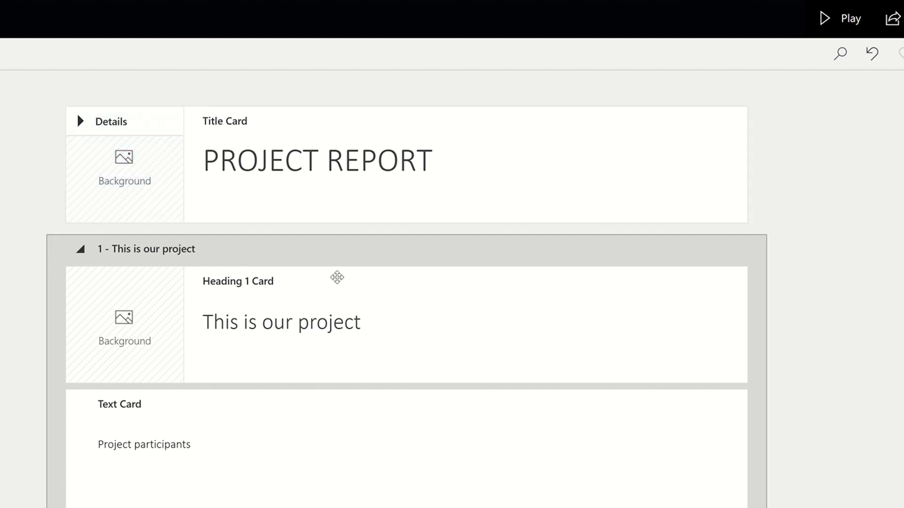
scroll(337, 278, down, 3)
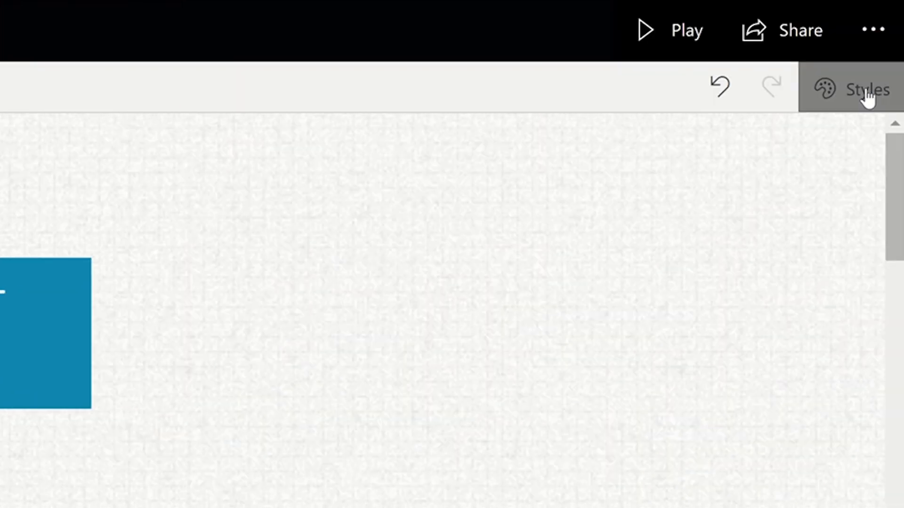
- Try the style with a white title box over a colour landscape photo on the report's design
click(867, 95)
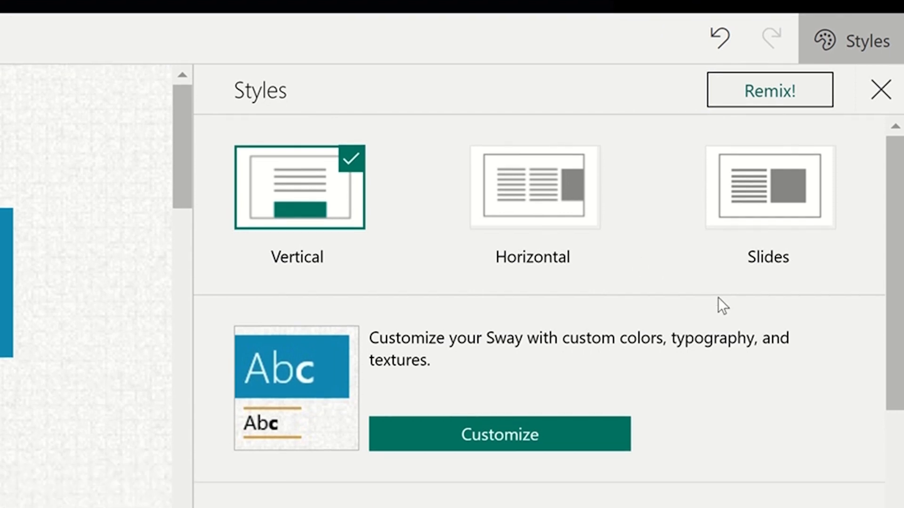
scroll(718, 356, down, 3)
click(451, 288)
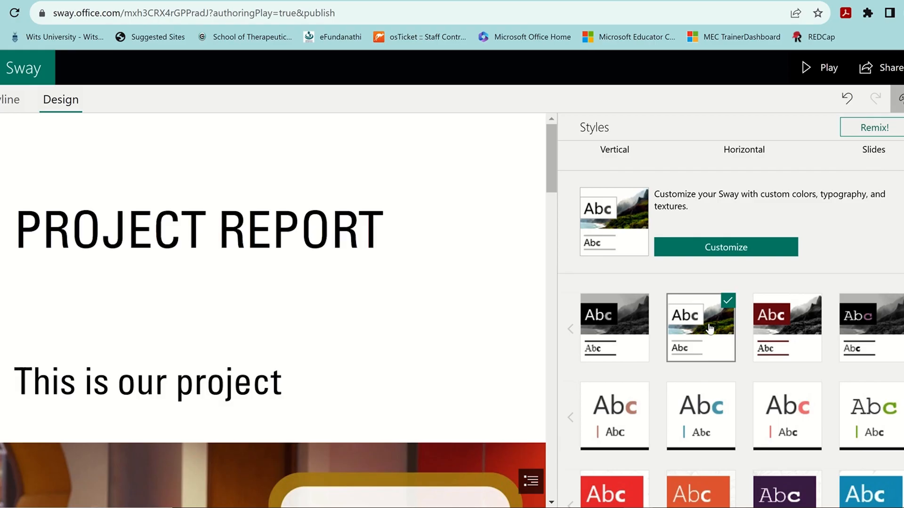
scroll(456, 354, down, 5)
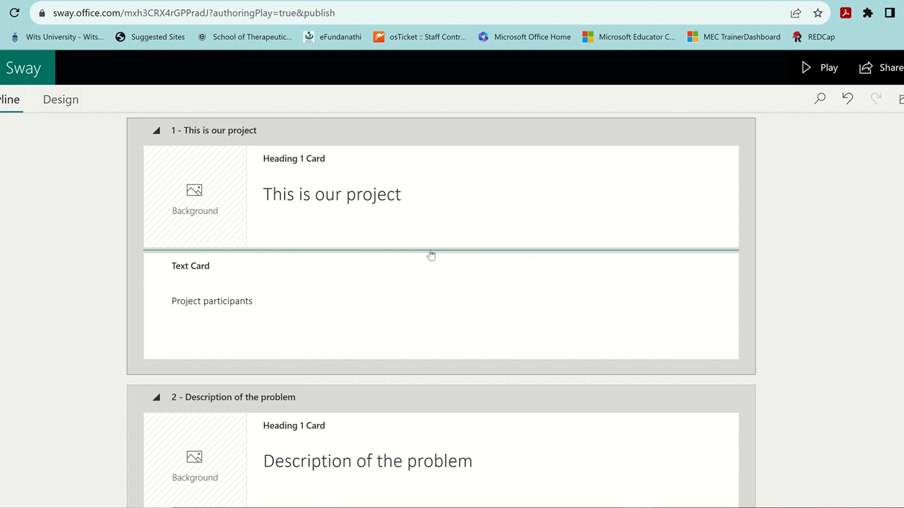
- Insert a video card between the "This is our project" heading card and the "Project participants" text card
click(435, 238)
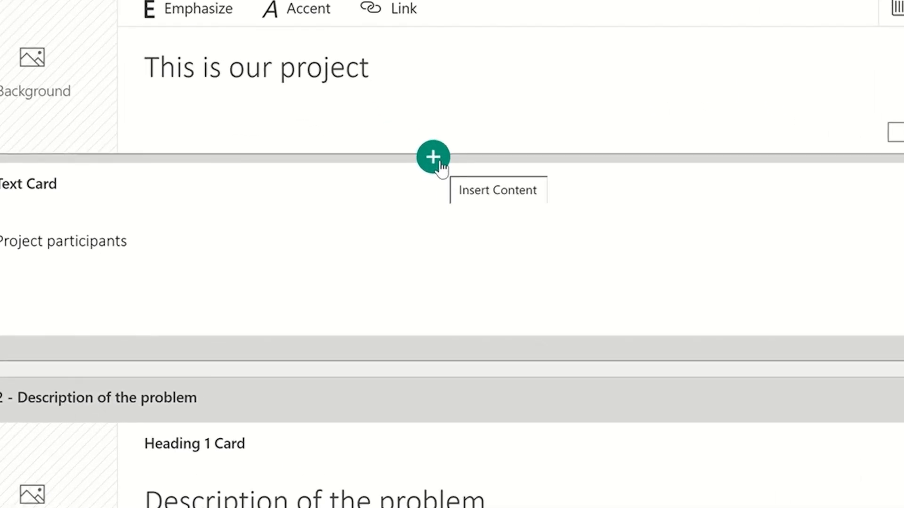
click(432, 130)
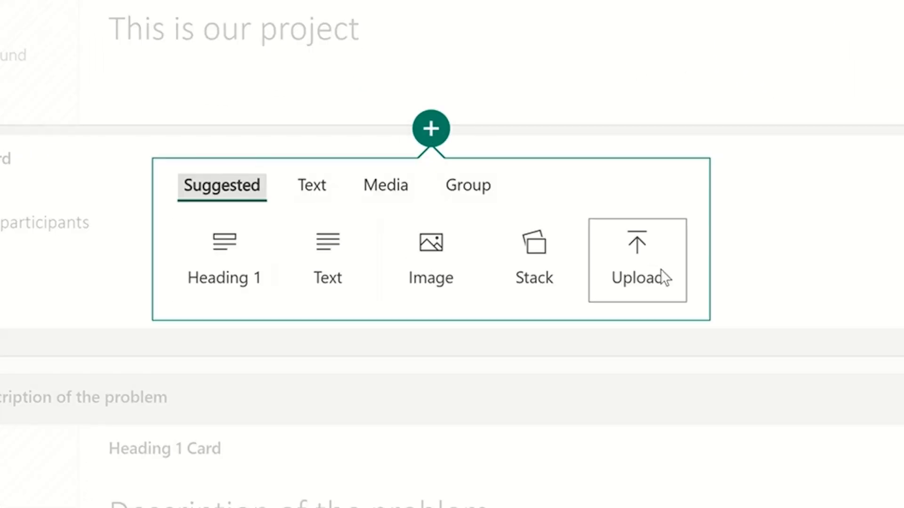
click(315, 188)
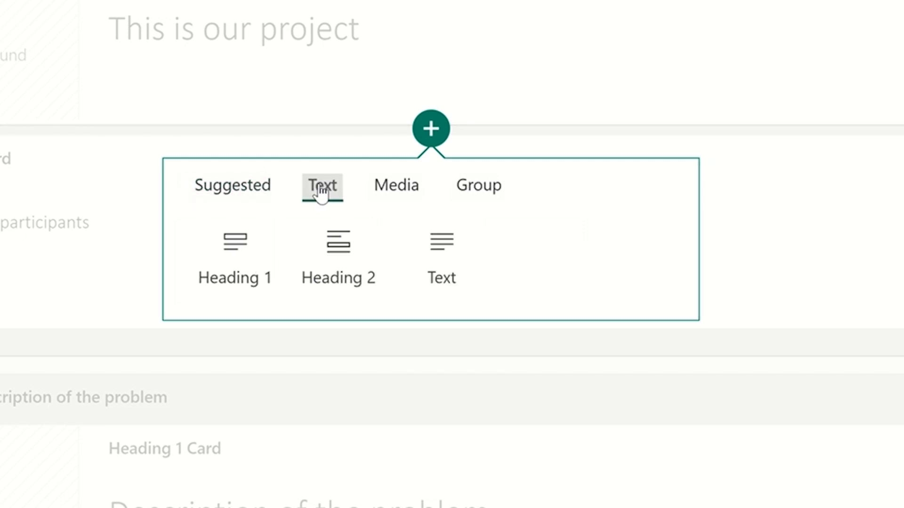
click(405, 187)
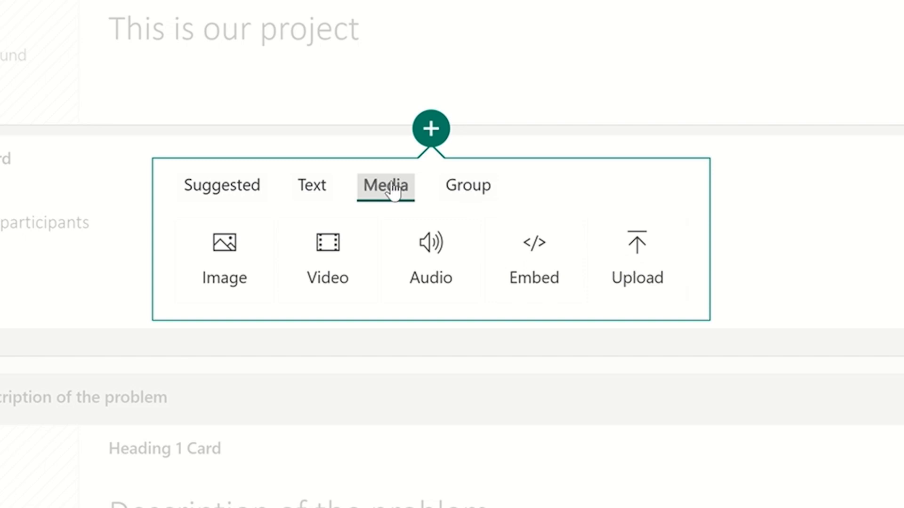
click(337, 248)
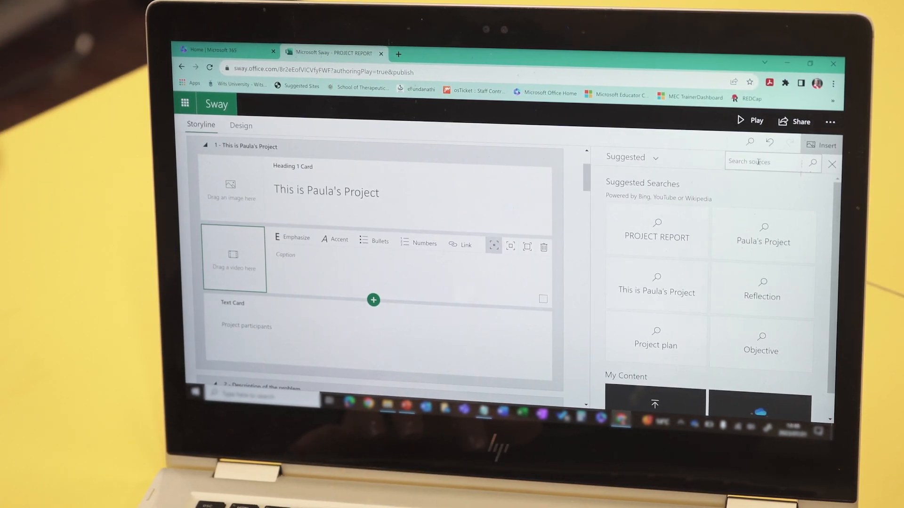
- Search for the YouTube video youtu.be/KO6pv3NXwgA and add it to the video card
text(youtu.be/KO6pv3NxwgA)
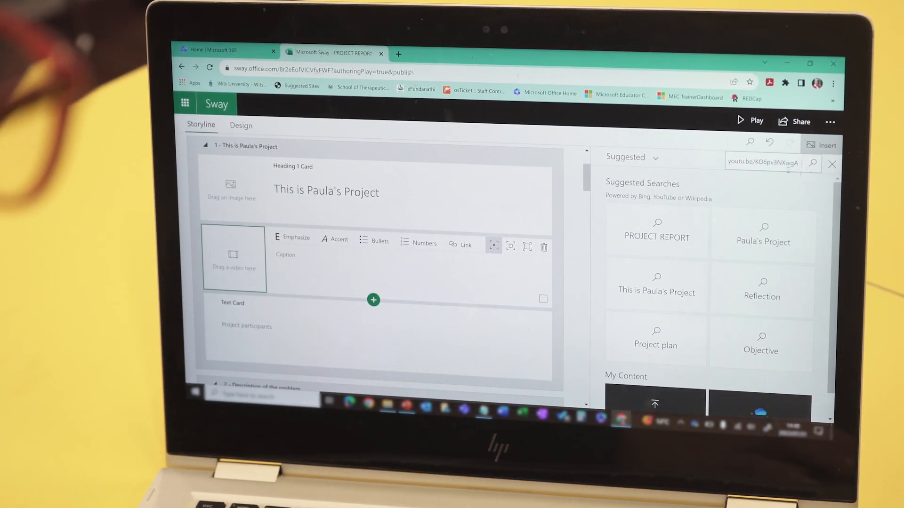
click(813, 163)
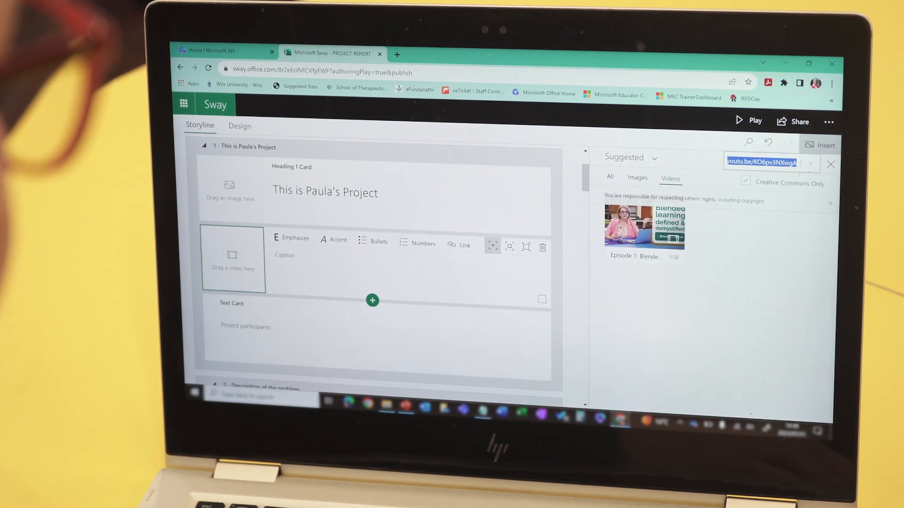
click(638, 249)
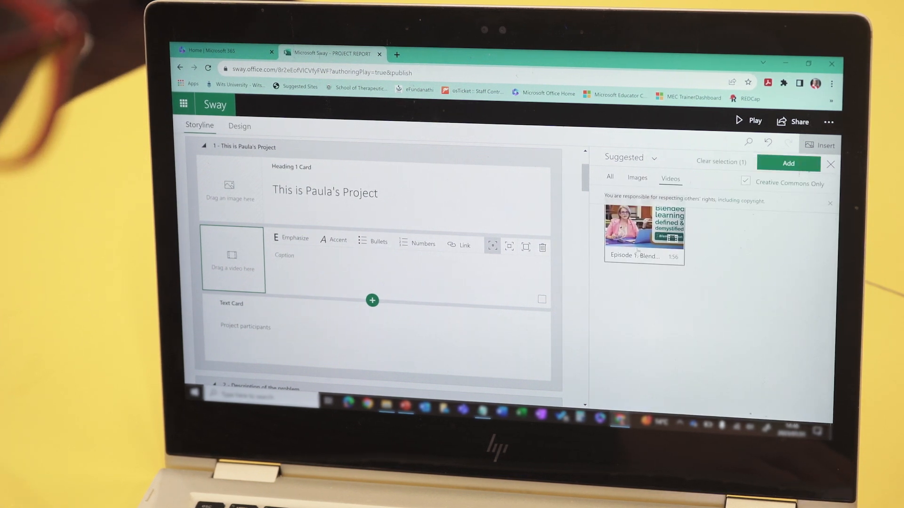
click(789, 163)
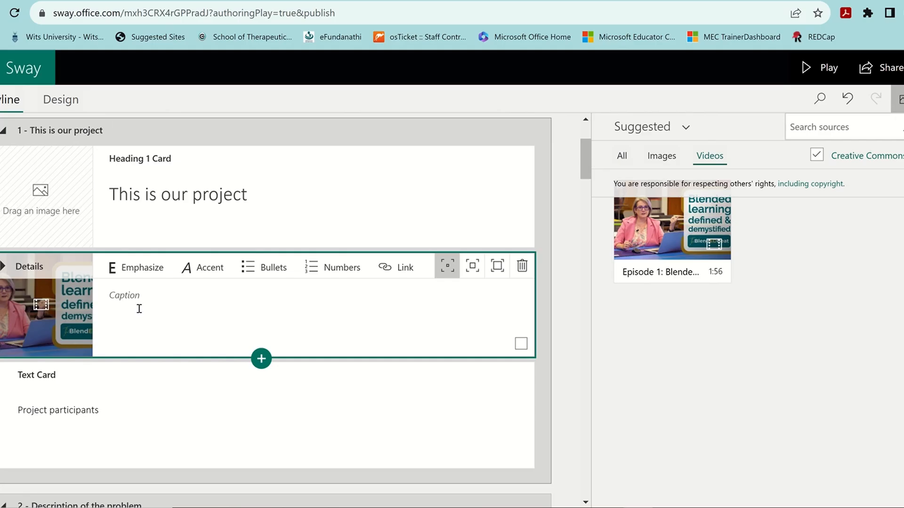
- Caption the video "This is a BlendEDBeat video" and give its card the strongest emphasis level
click(137, 306)
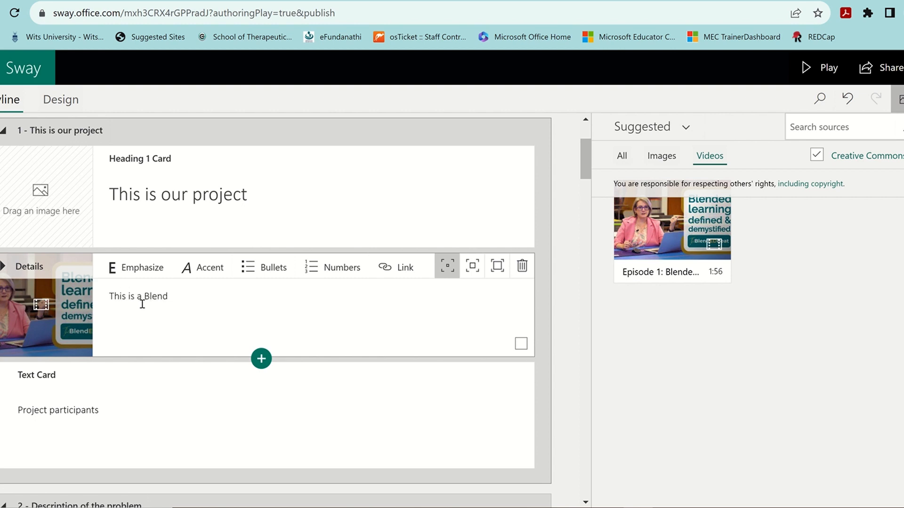
click(498, 266)
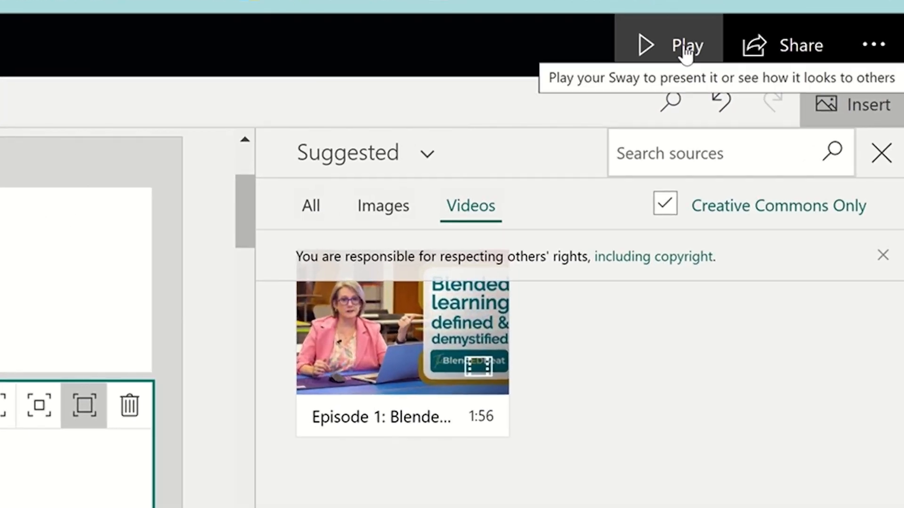
- Preview the Sway as viewers see it and examine the video with its caption
click(687, 47)
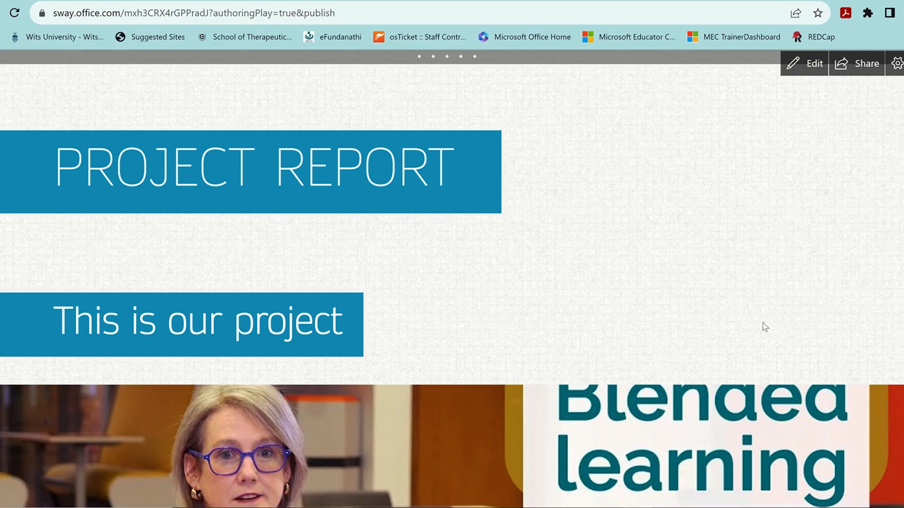
scroll(563, 304, down, 5)
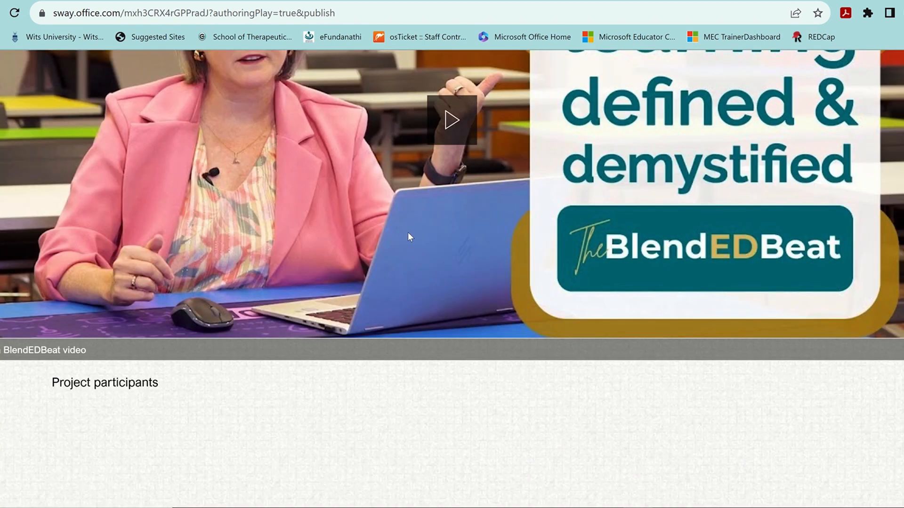
scroll(617, 256, up, 4)
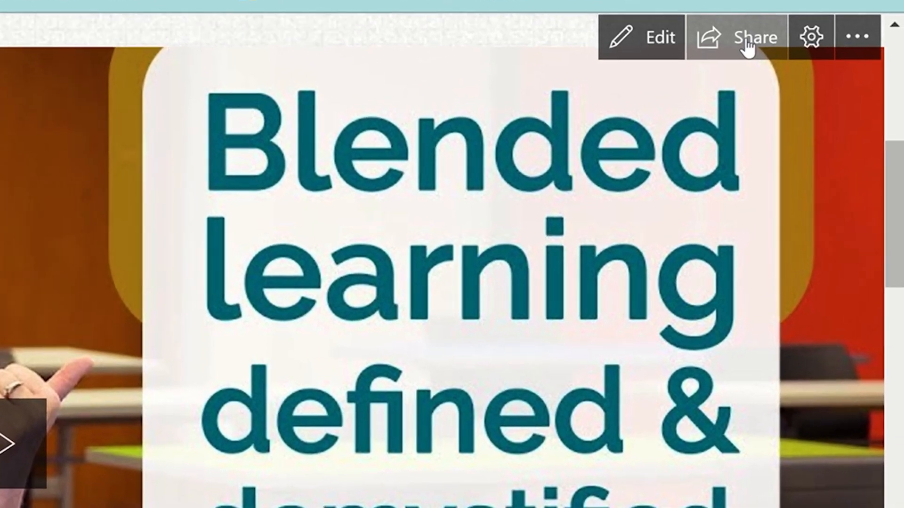
- Open the Sway's sharing options, switch the organization link invitation to edit, and set it back to view
click(748, 43)
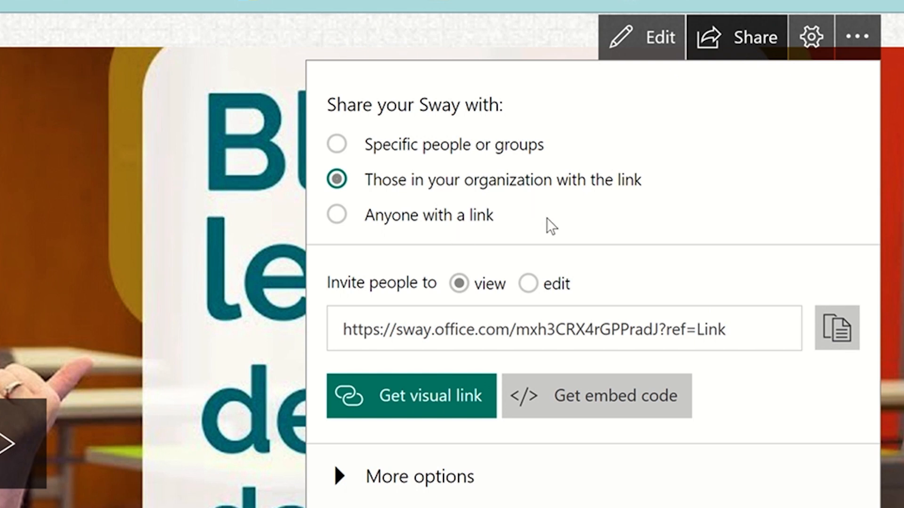
click(537, 282)
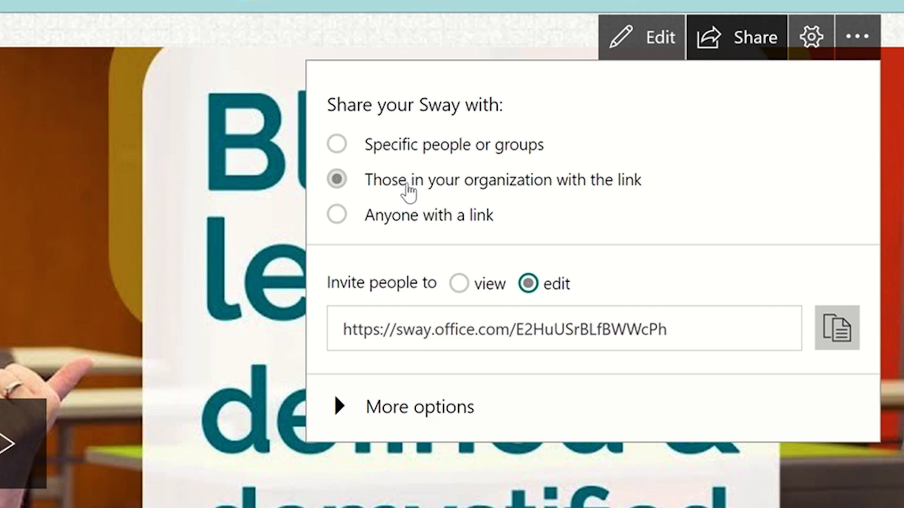
click(474, 285)
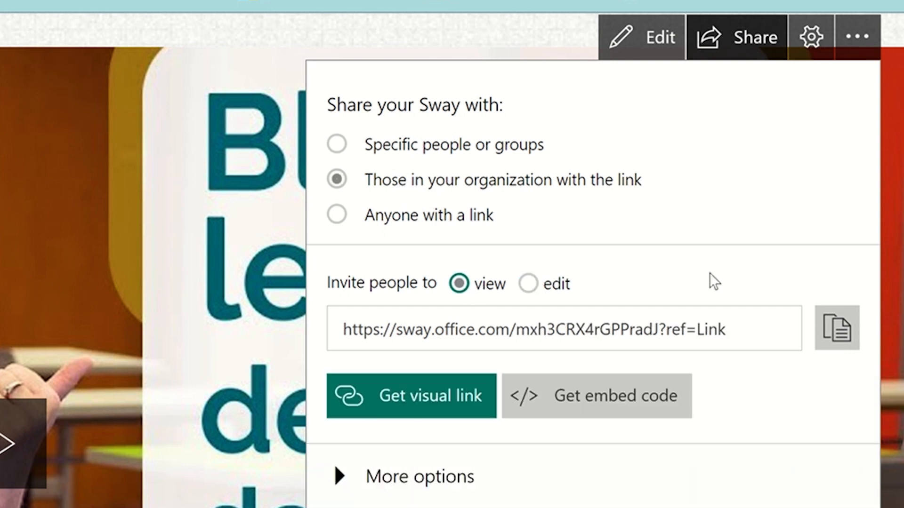